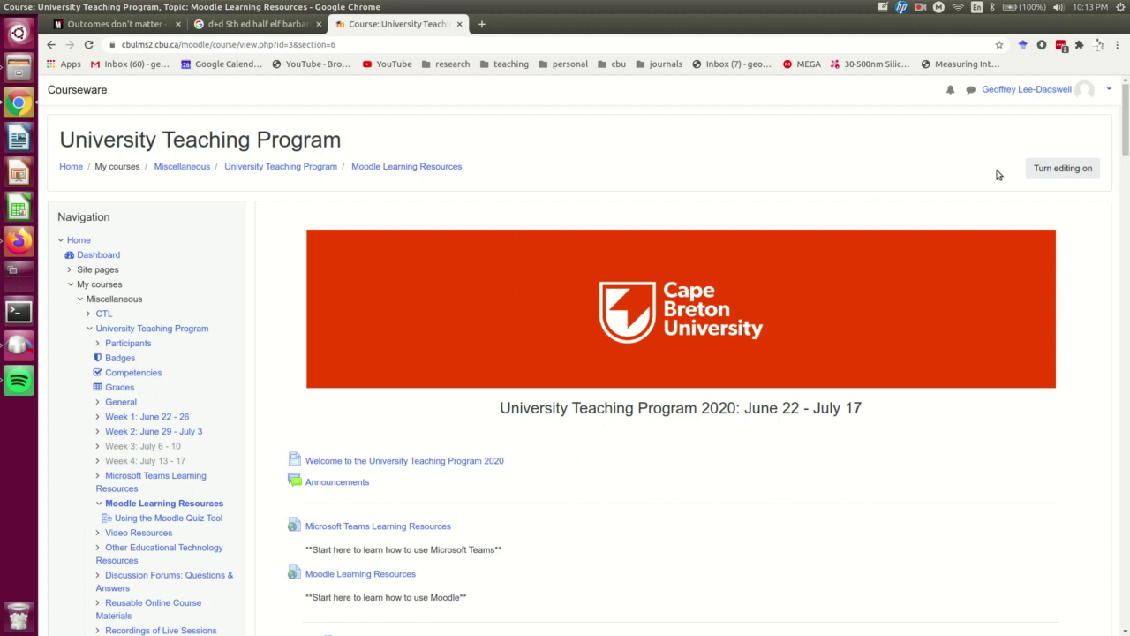
Turn editing on and add a Lesson activity to the Moodle Learning Resources section
{"action": "left_click", "coordinate": [1068, 169]}
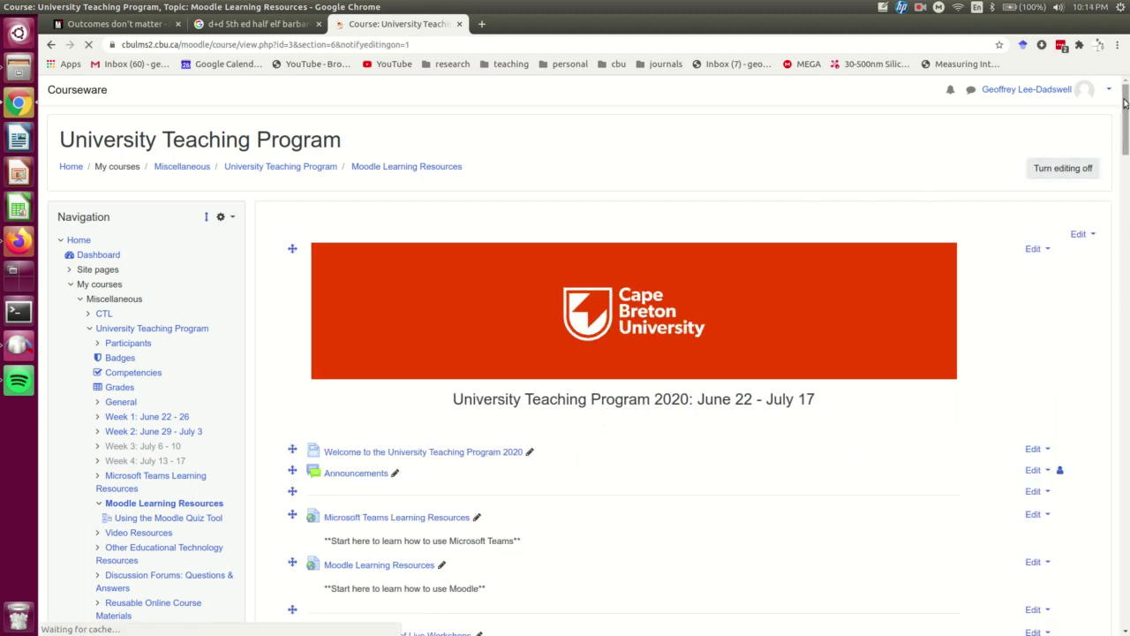
{"action": "left_click_drag", "start_coordinate": [1125, 104], "coordinate": [1125, 560]}
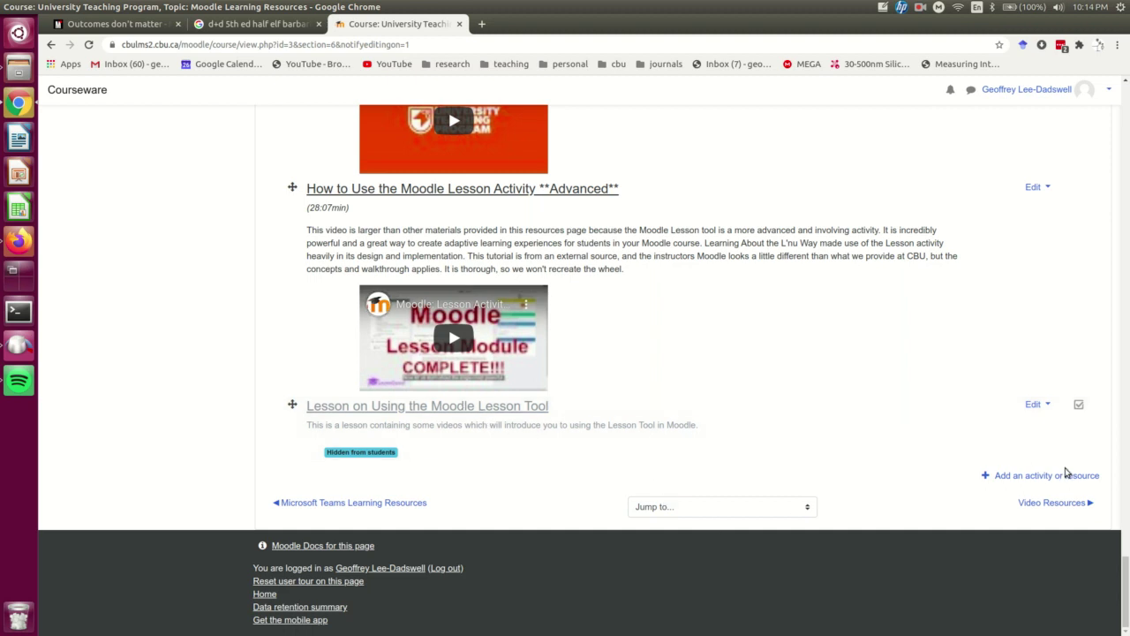
{"action": "left_click", "coordinate": [1036, 478]}
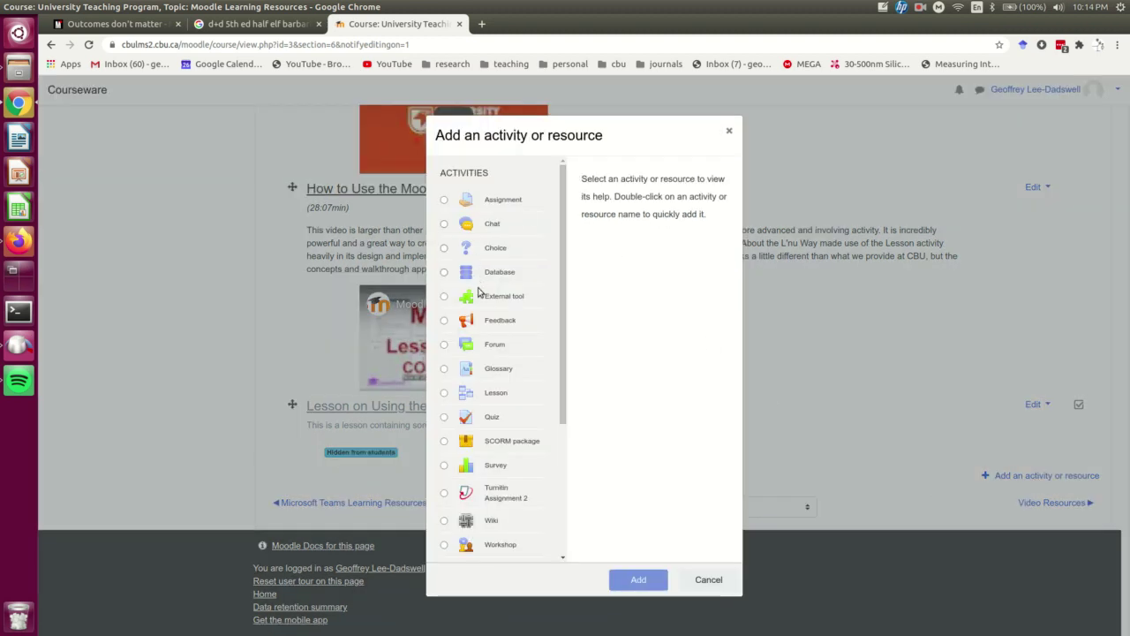
{"action": "left_click", "coordinate": [443, 393]}
{"action": "left_click", "coordinate": [652, 581]}
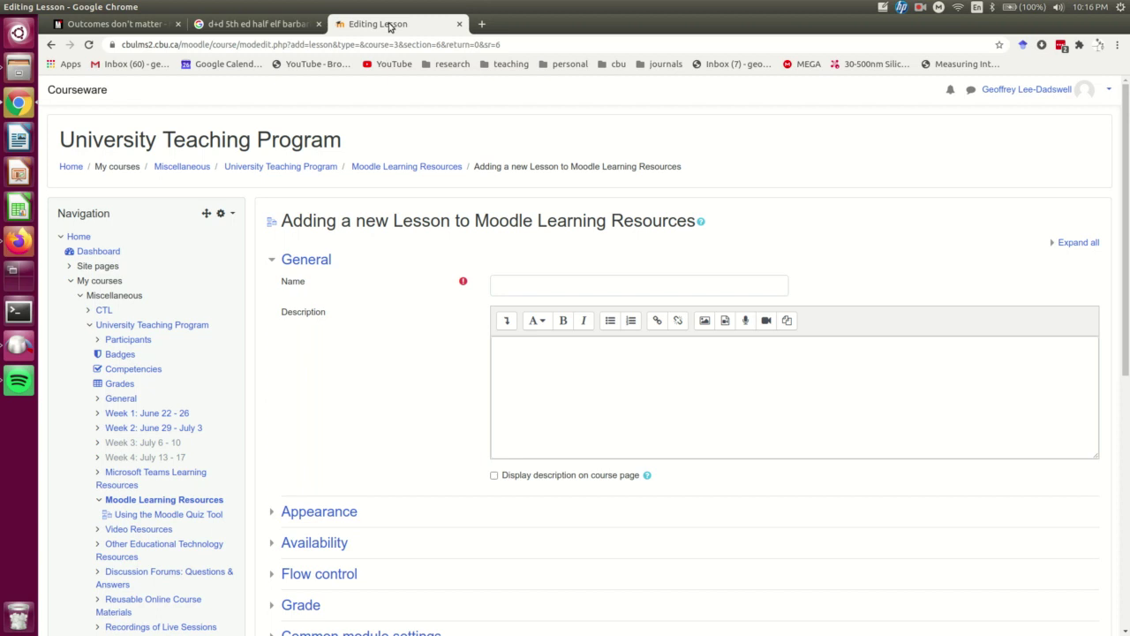
Name the lesson 'Moodle Lesson on Moodle Lessons' and describe it as telling about its own creation
{"action": "left_click", "coordinate": [567, 284]}
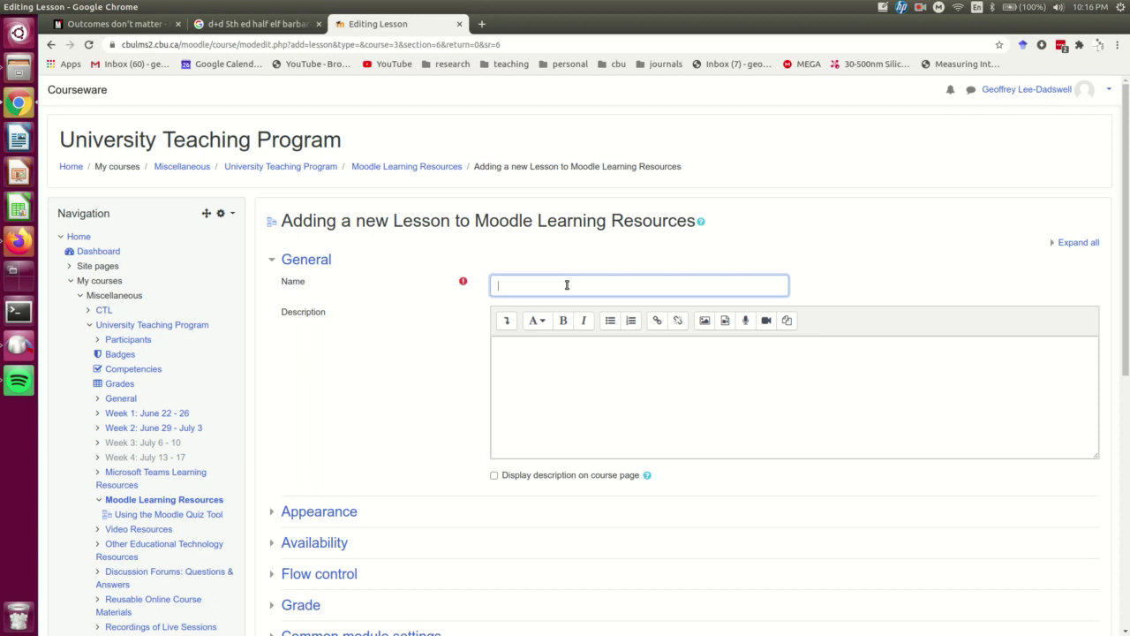
{"action": "type", "text": "Moodle Lesson on Moodle Lessons"}
{"action": "left_click", "coordinate": [618, 362]}
{"action": "type", "text": "This "}
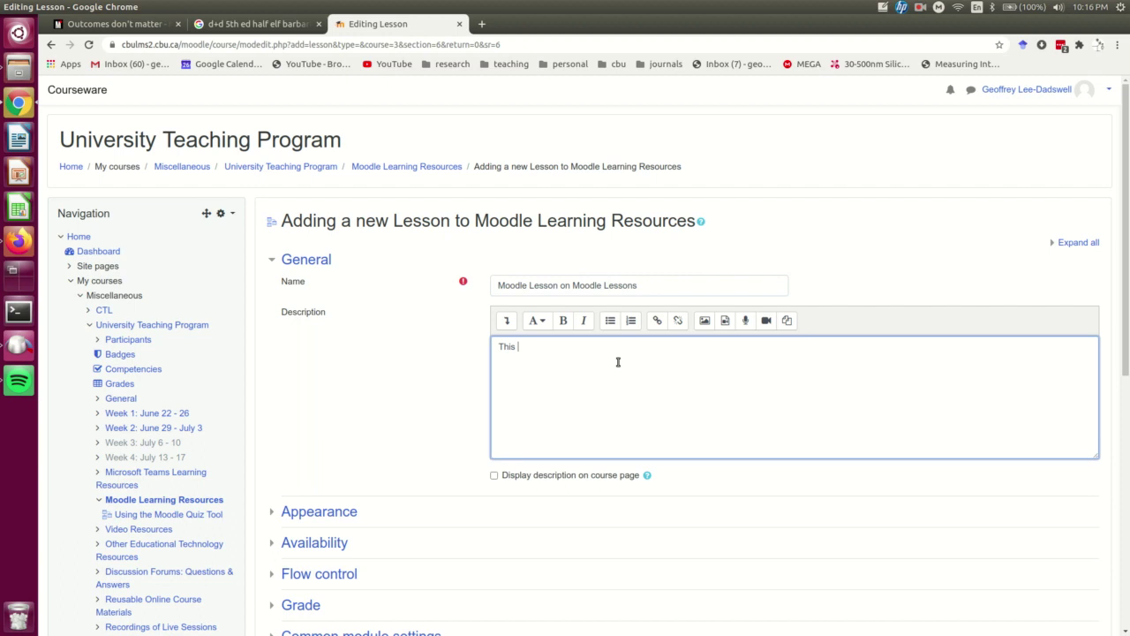
{"action": "type", "text": "lesson is introspective - it will tell you about the process of its own creation."}
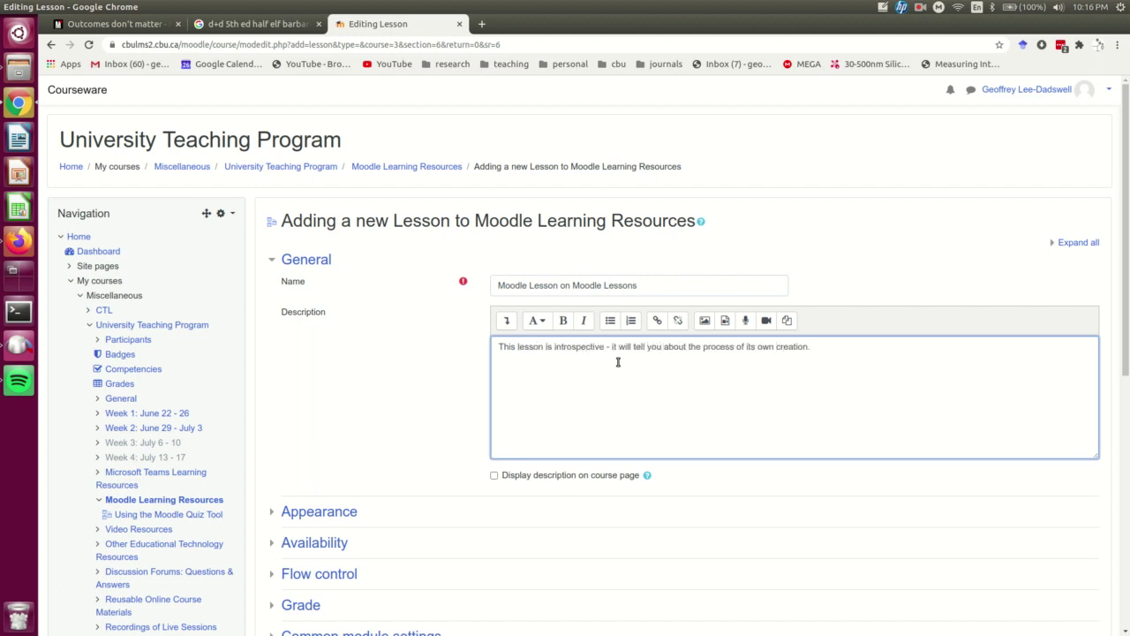
{"action": "scroll", "coordinate": [380, 345], "scroll_direction": "down", "scroll_amount": 3}
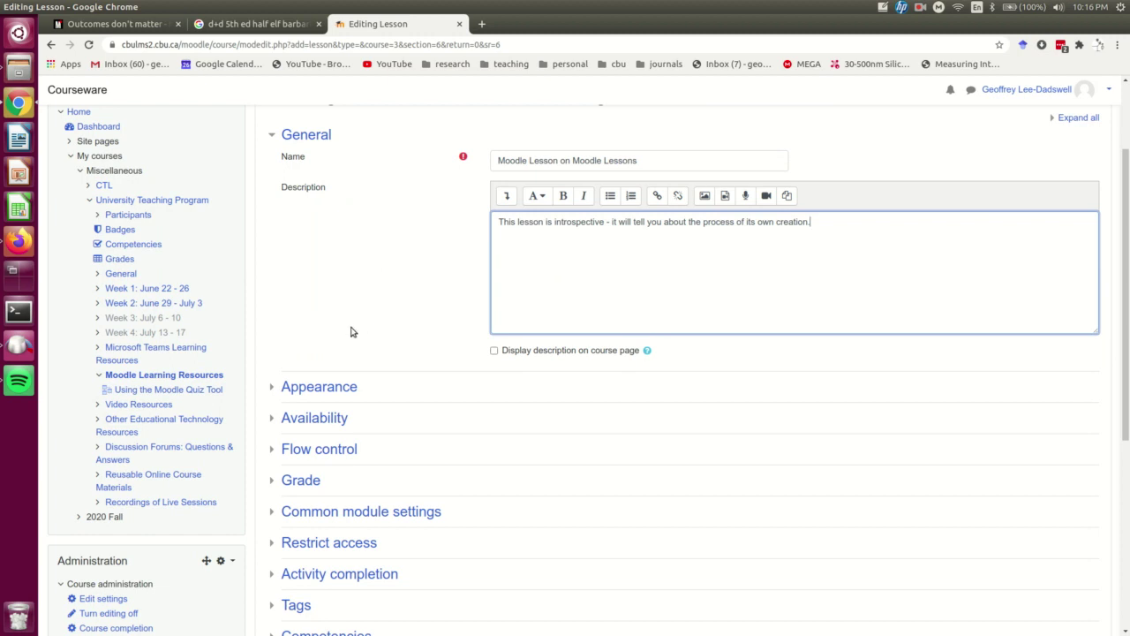
Expand Availability and Appearance to review dates, time limit, progress bar and display menu
{"action": "scroll", "coordinate": [340, 322], "scroll_direction": "down", "scroll_amount": 2}
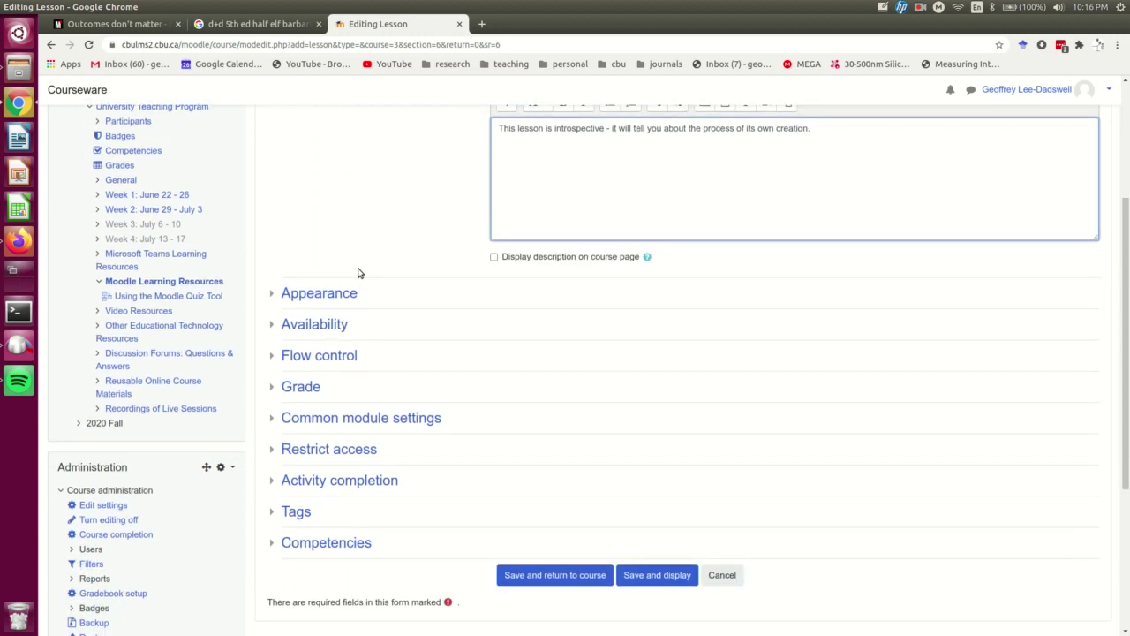
{"action": "left_click", "coordinate": [343, 325]}
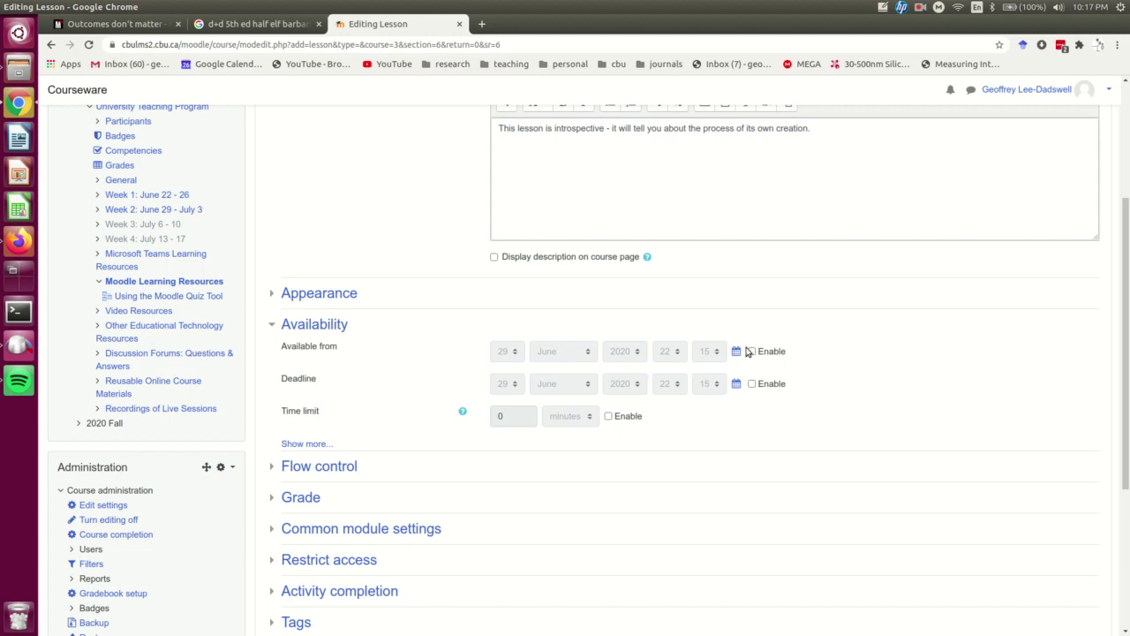
{"action": "left_click", "coordinate": [335, 294]}
{"action": "scroll", "coordinate": [353, 297], "scroll_direction": "down", "scroll_amount": 1}
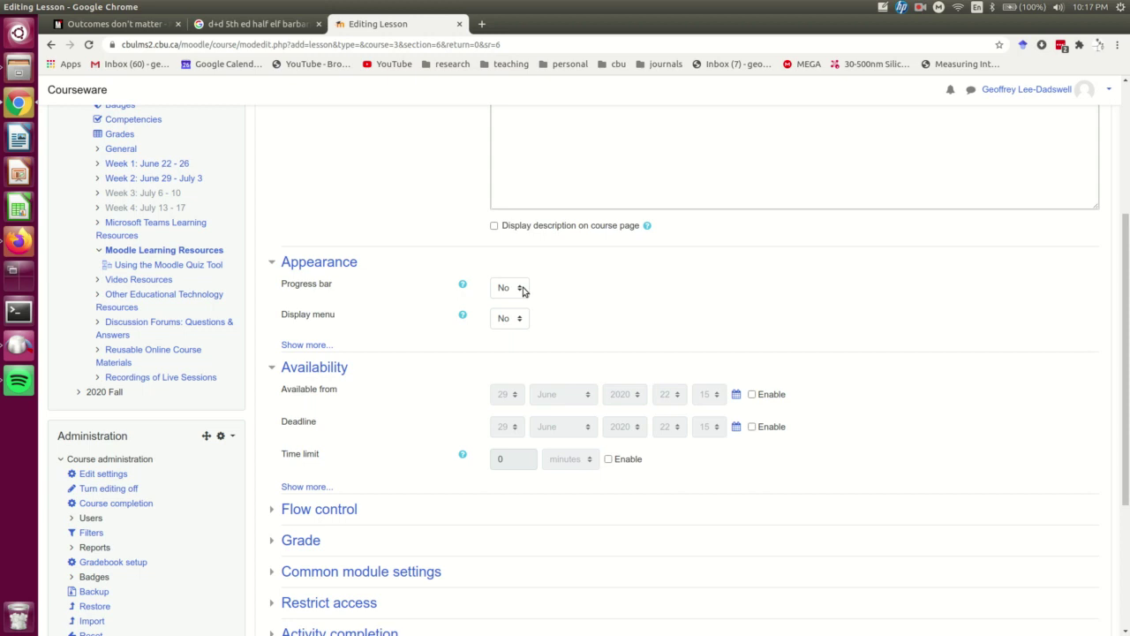
Expand Flow control and set Allow student review to Yes
{"action": "scroll", "coordinate": [524, 291], "scroll_direction": "down", "scroll_amount": 3}
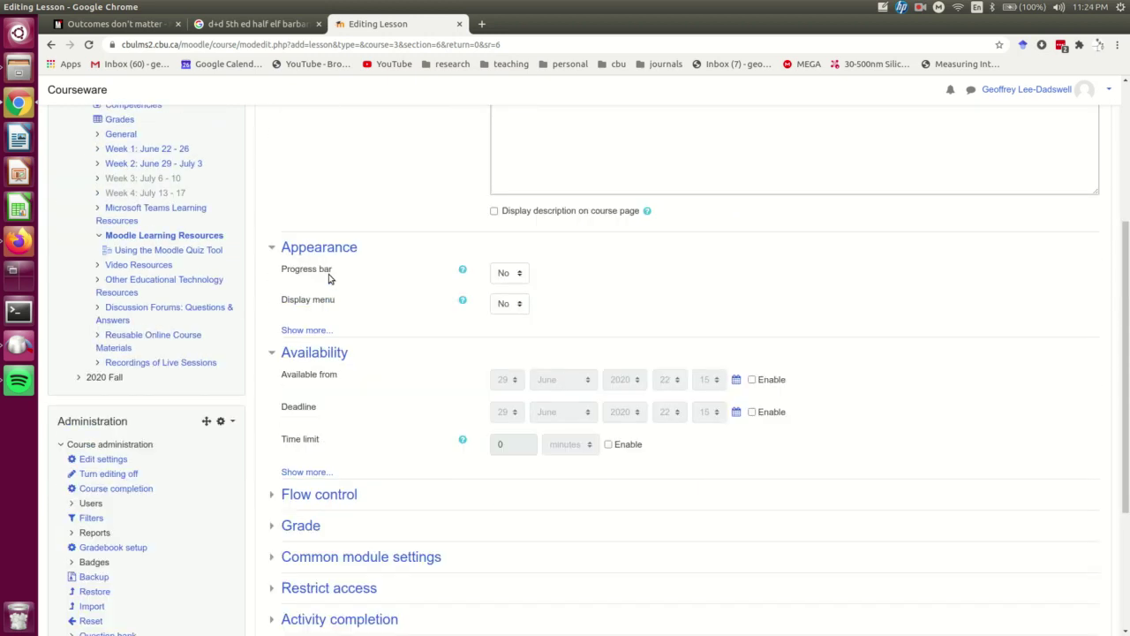
{"action": "left_click", "coordinate": [305, 495]}
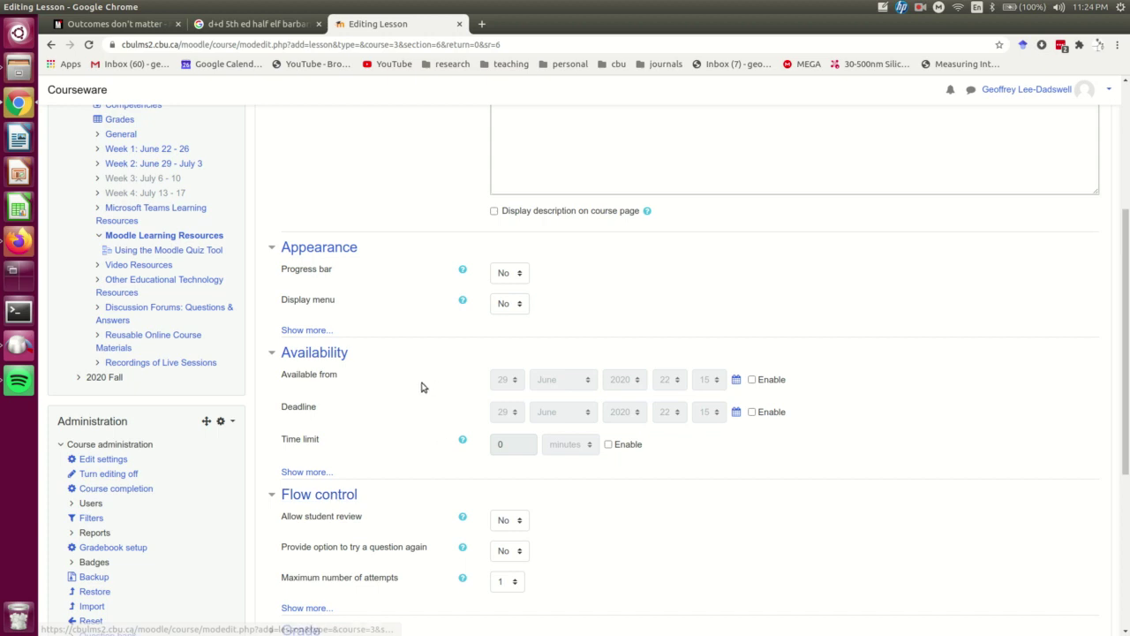
{"action": "scroll", "coordinate": [421, 387], "scroll_direction": "down", "scroll_amount": 4}
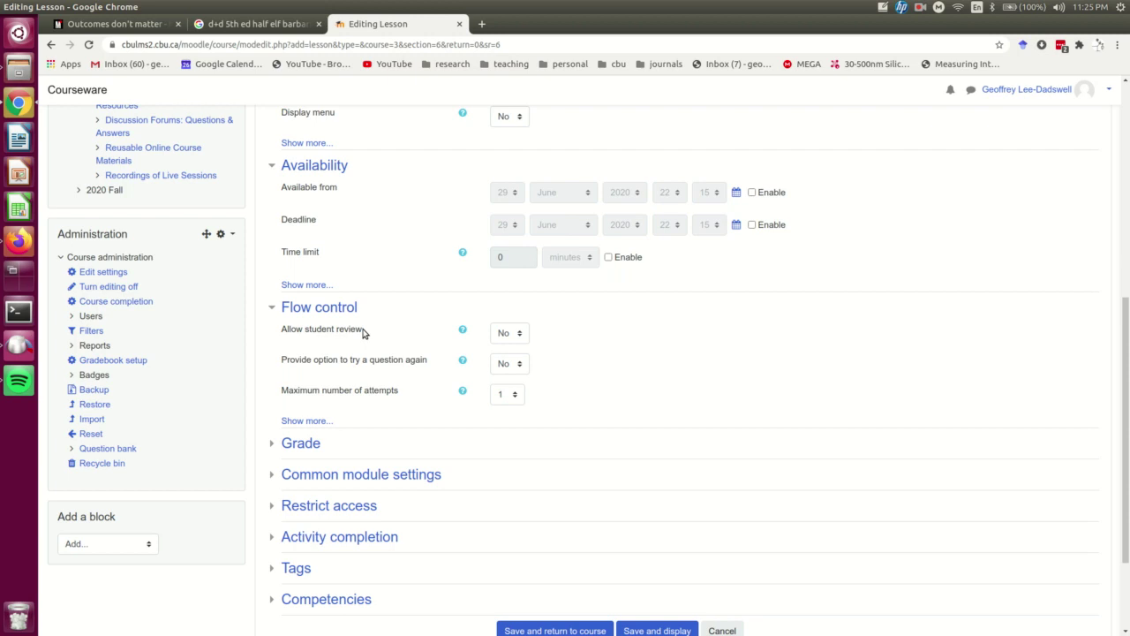
{"action": "left_click", "coordinate": [519, 334]}
{"action": "left_click", "coordinate": [520, 363]}
Read the maximum attempts help, then expand the Grade settings
{"action": "scroll", "coordinate": [385, 335], "scroll_direction": "down", "scroll_amount": 1}
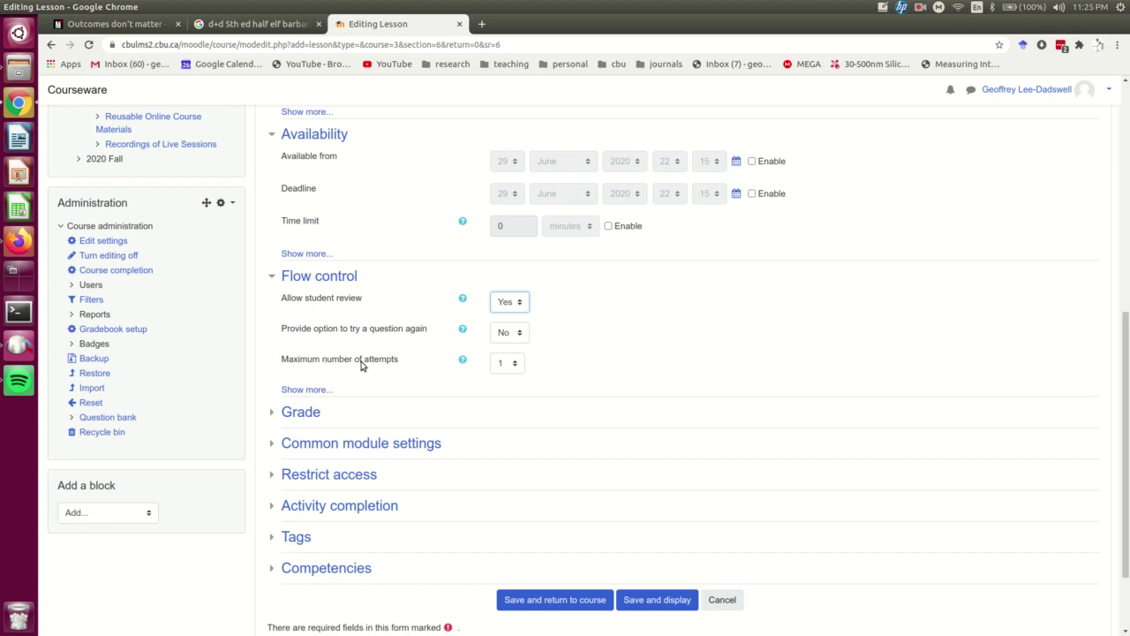
{"action": "left_click", "coordinate": [463, 360]}
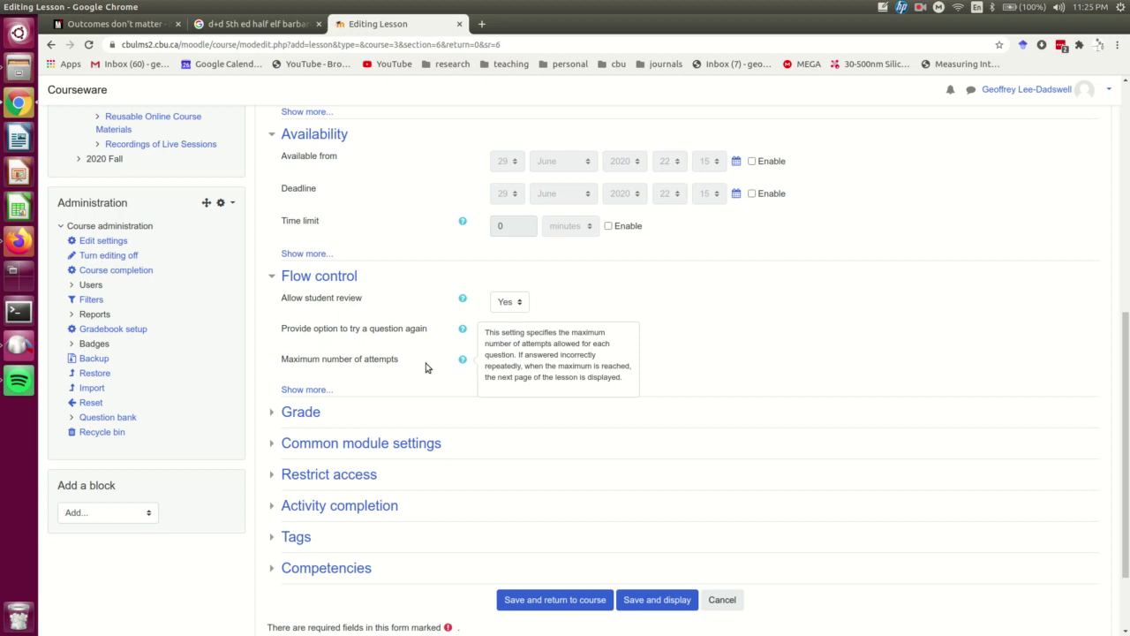
{"action": "left_click", "coordinate": [469, 383]}
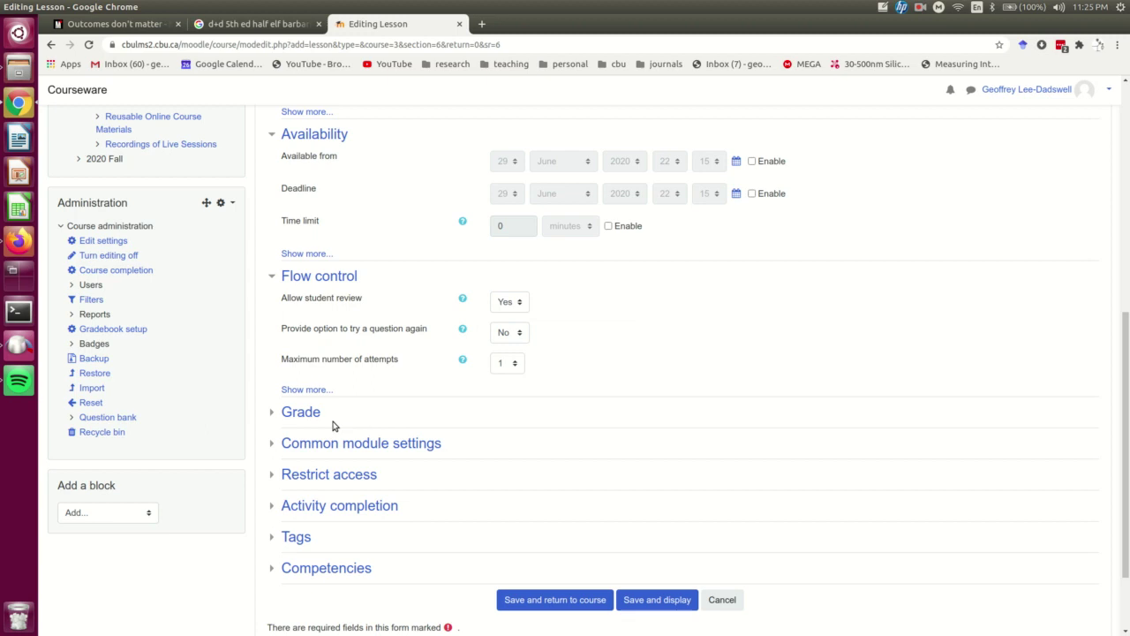
{"action": "left_click", "coordinate": [304, 412]}
Set Re-takes allowed to Yes in the Grade section
{"action": "scroll", "coordinate": [386, 380], "scroll_direction": "down", "scroll_amount": 3}
{"action": "scroll", "coordinate": [386, 379], "scroll_direction": "down", "scroll_amount": 1}
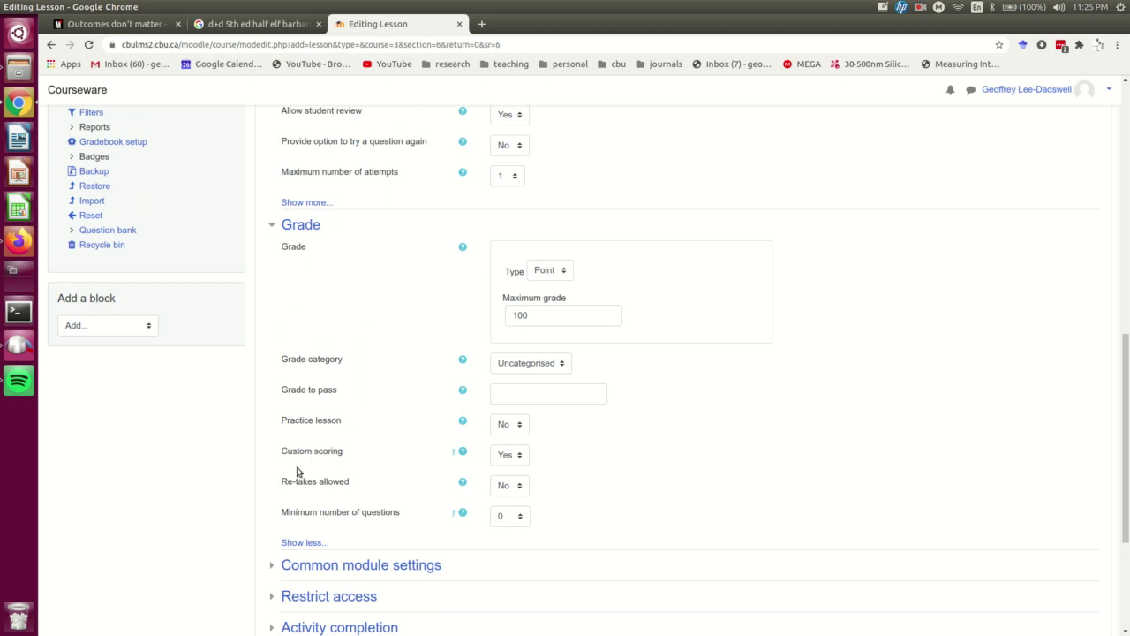
{"action": "left_click", "coordinate": [522, 488]}
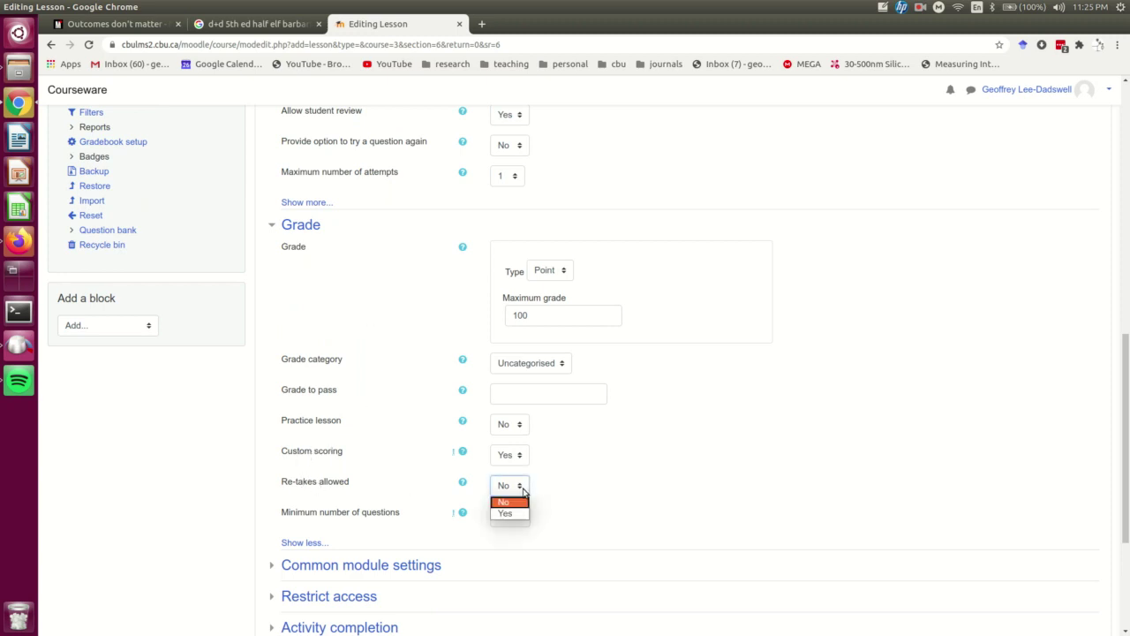
{"action": "left_click", "coordinate": [518, 513]}
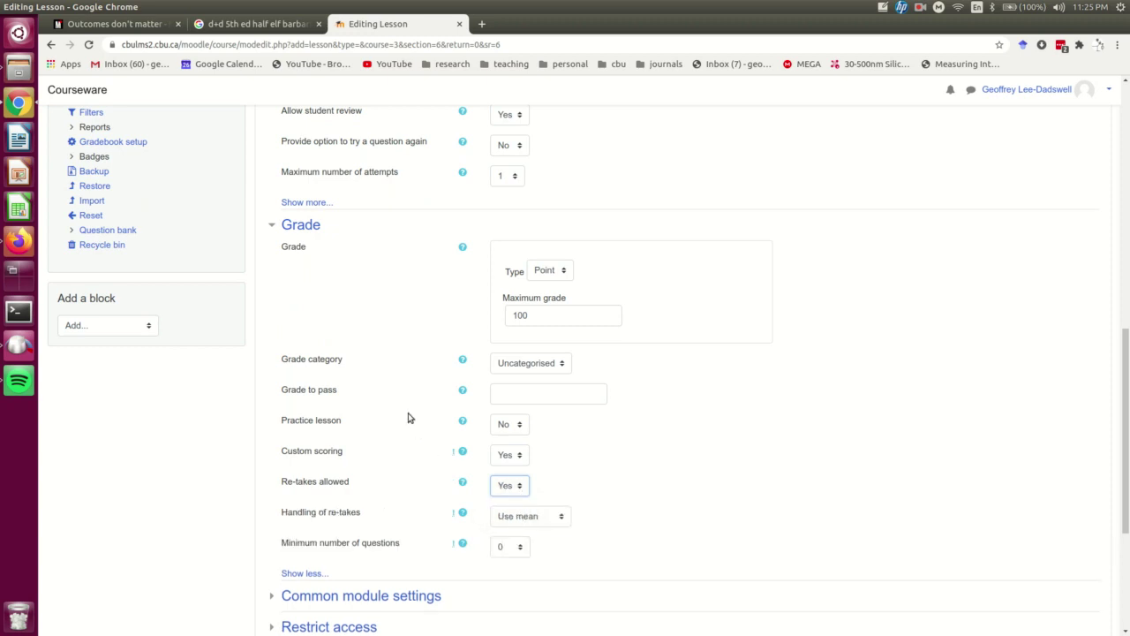
{"action": "scroll", "coordinate": [397, 398], "scroll_direction": "down", "scroll_amount": 3}
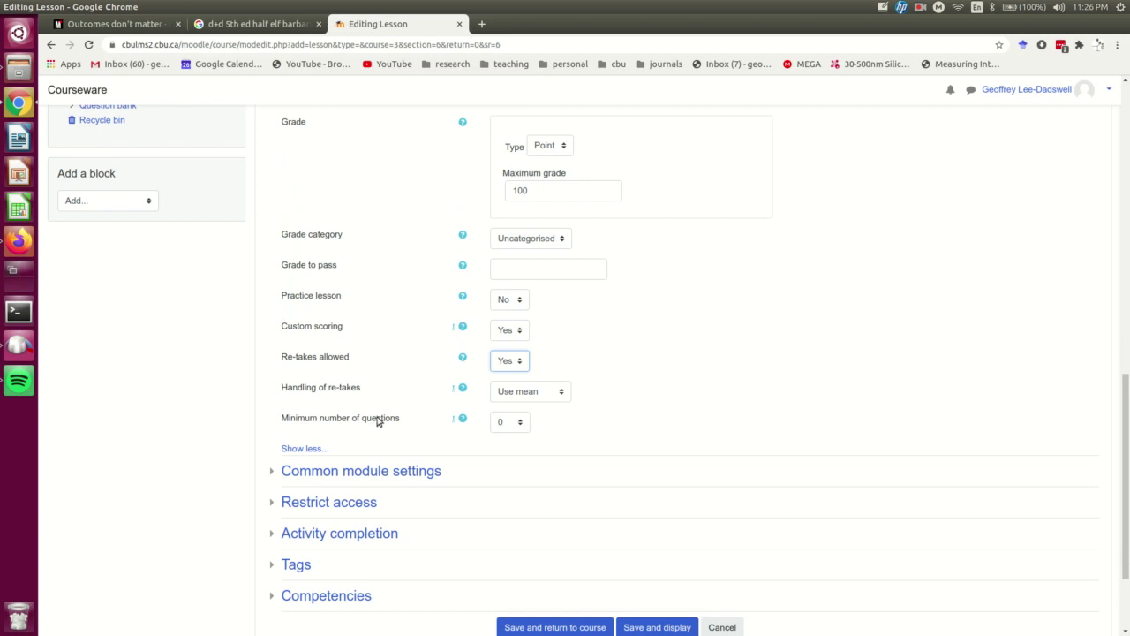
Choose 6 from the Minimum number of questions dropdown
{"action": "left_click", "coordinate": [520, 422]}
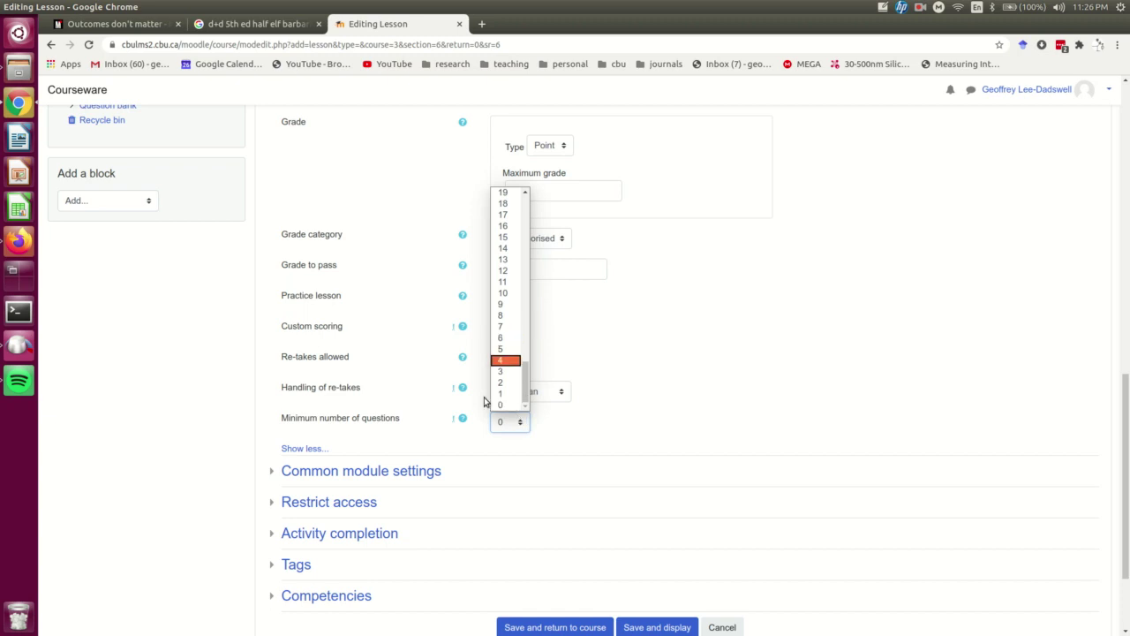
{"action": "left_click", "coordinate": [505, 337]}
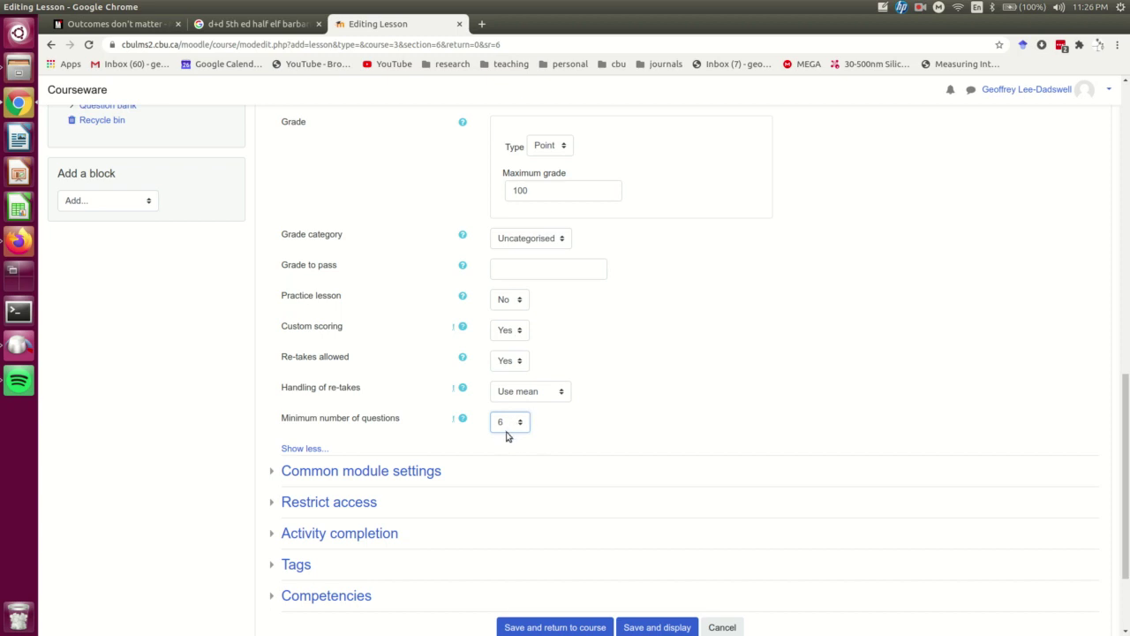
{"action": "scroll", "coordinate": [565, 482], "scroll_direction": "down", "scroll_amount": 3}
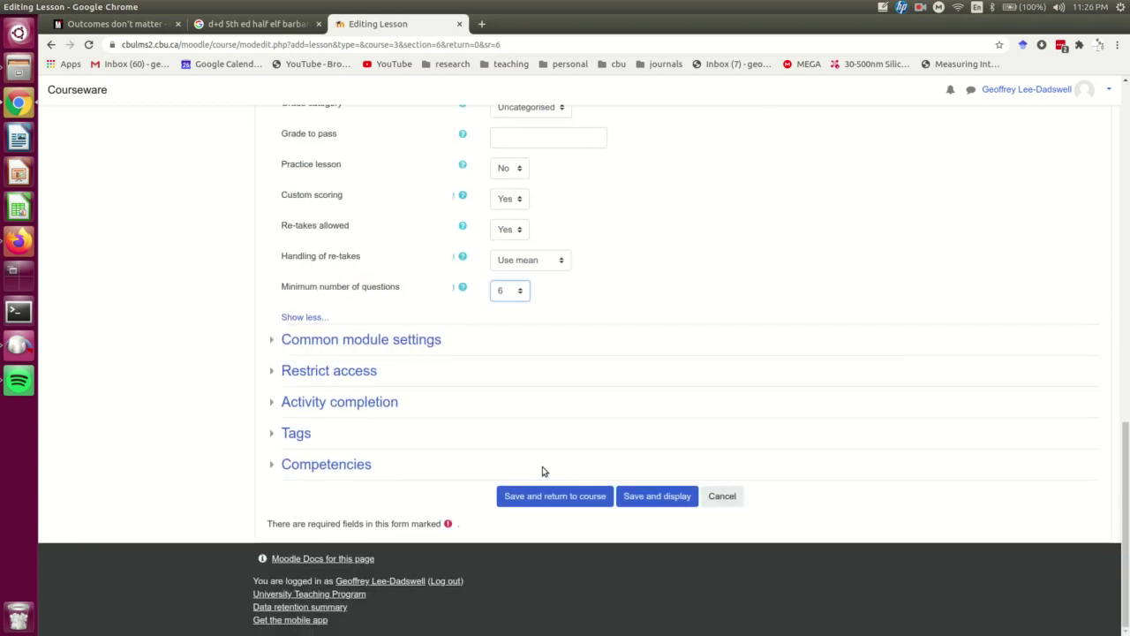
Save the lesson with Save and display
{"action": "left_click", "coordinate": [646, 500]}
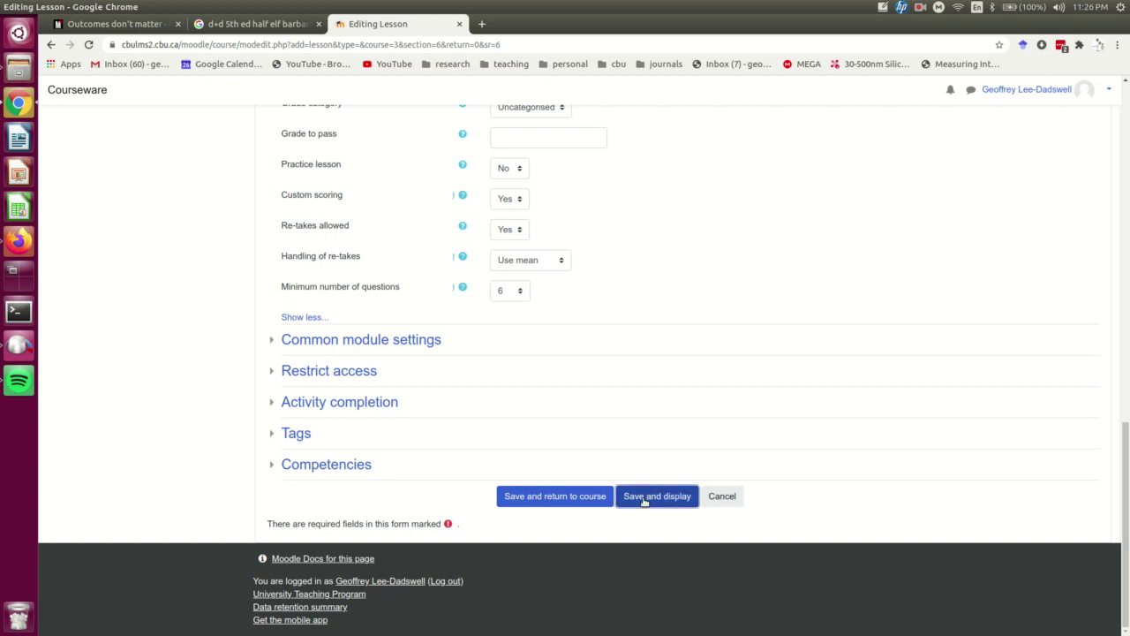